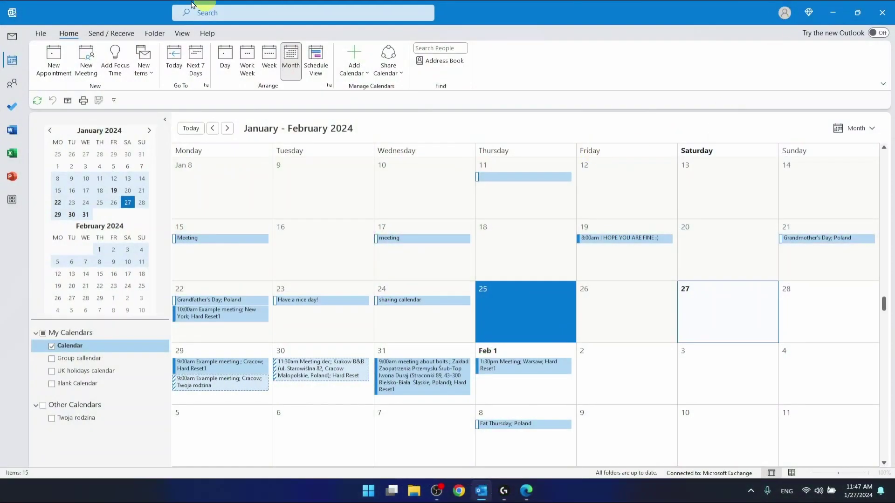
Step: Minimize Outlook to the desktop, then bring the Outlook calendar back up
click(841, 15)
drag(541, 218, 345, 368)
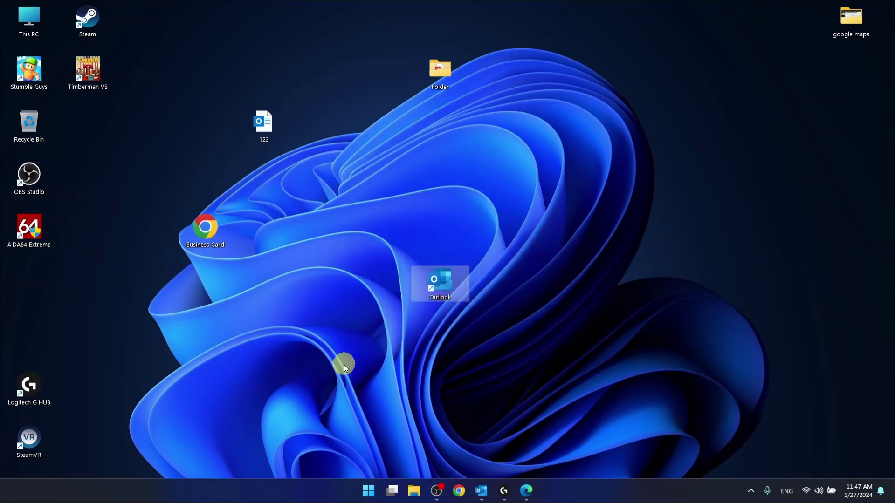
click(481, 491)
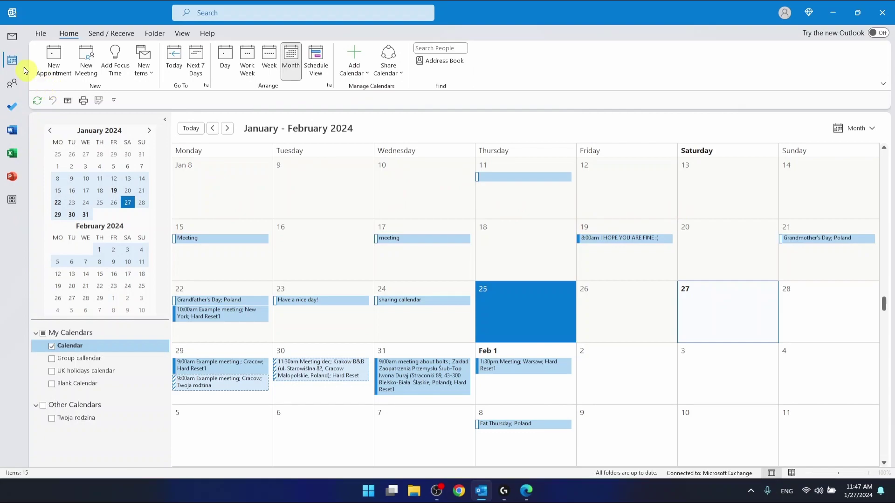
Step: Switch Outlook to the mail Inbox, view Account Information, then bring Outlook on the web forward
click(17, 42)
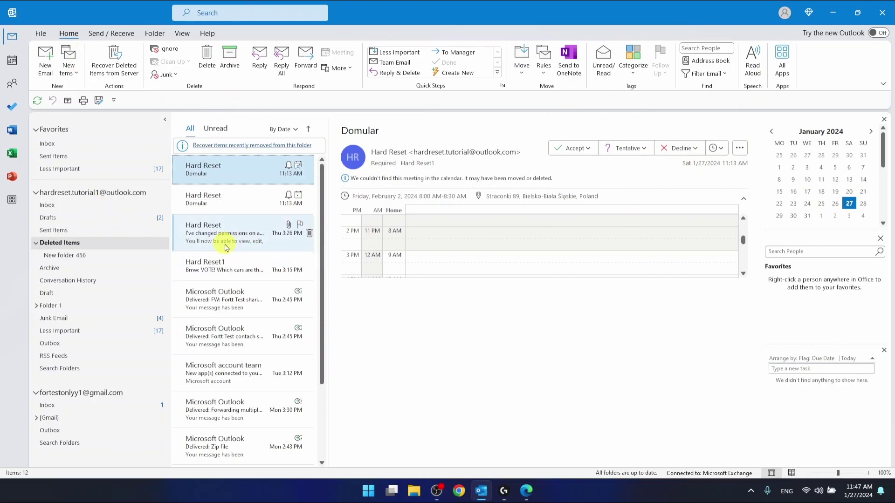
click(40, 35)
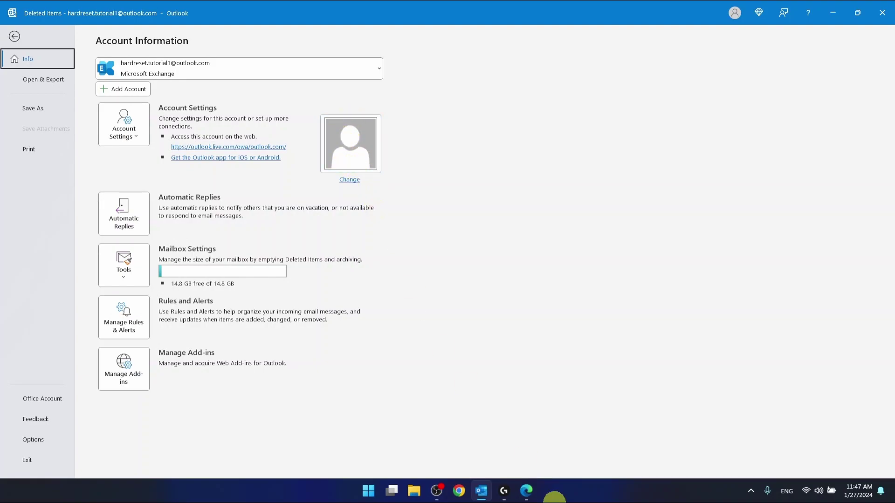
mouse_move(526, 490)
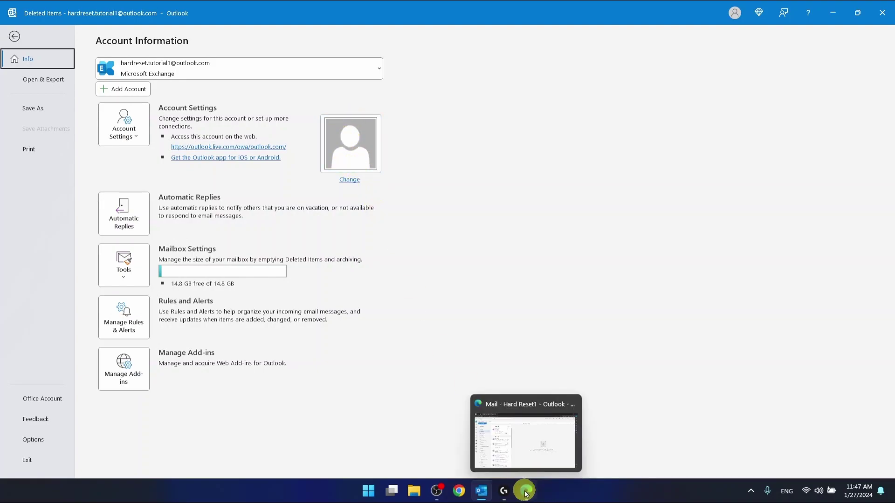
click(526, 493)
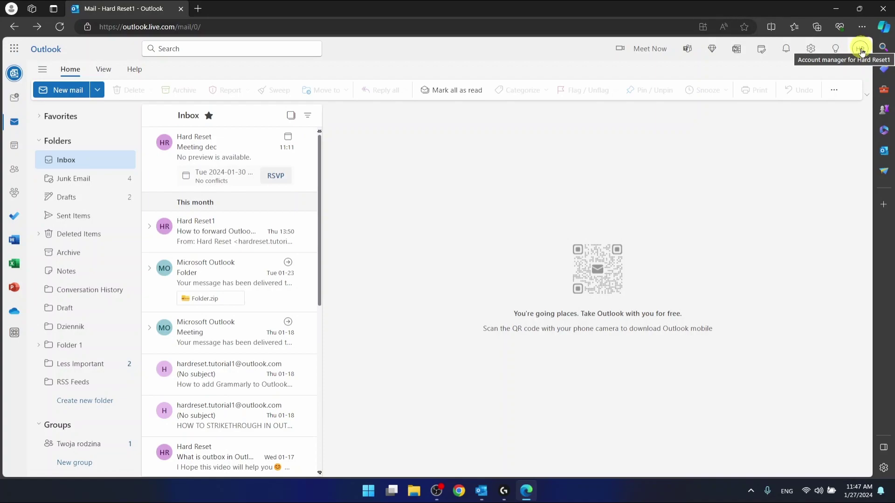
Step: From the Outlook.com avatar menu, go to My profile to reach Your info
click(863, 50)
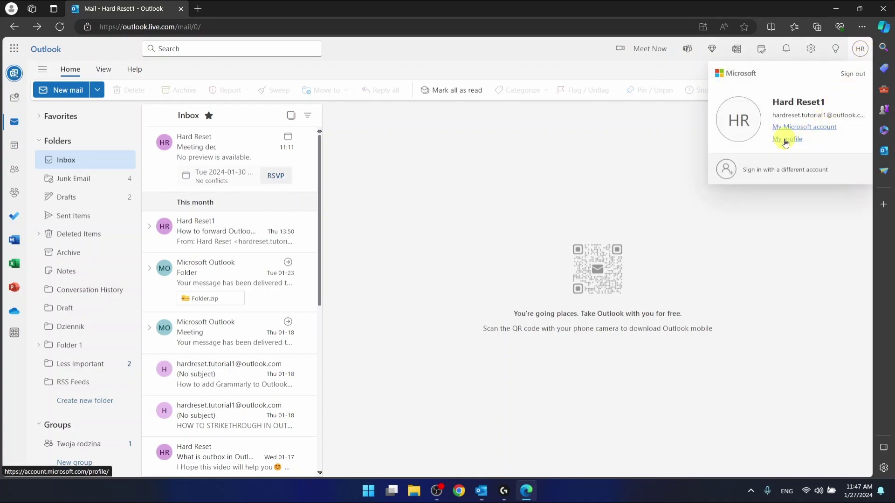
click(785, 139)
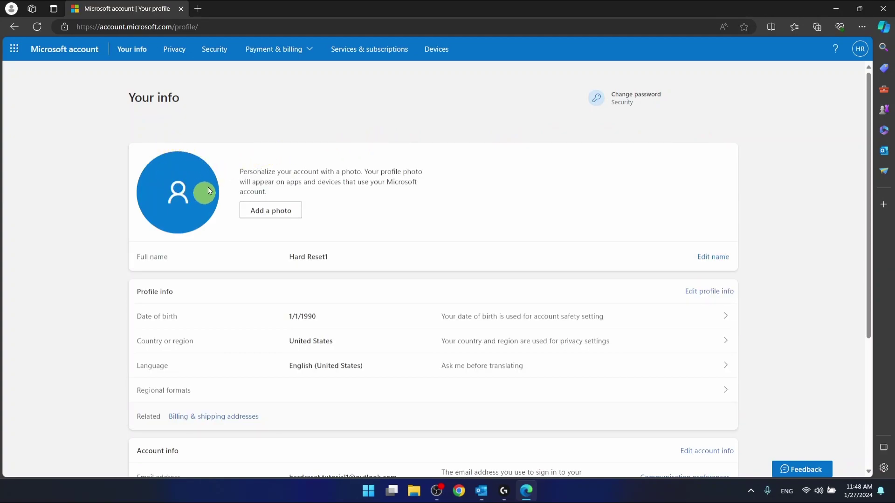
Step: Open the Change photo window via Add a photo and launch its file picker
click(194, 212)
click(179, 179)
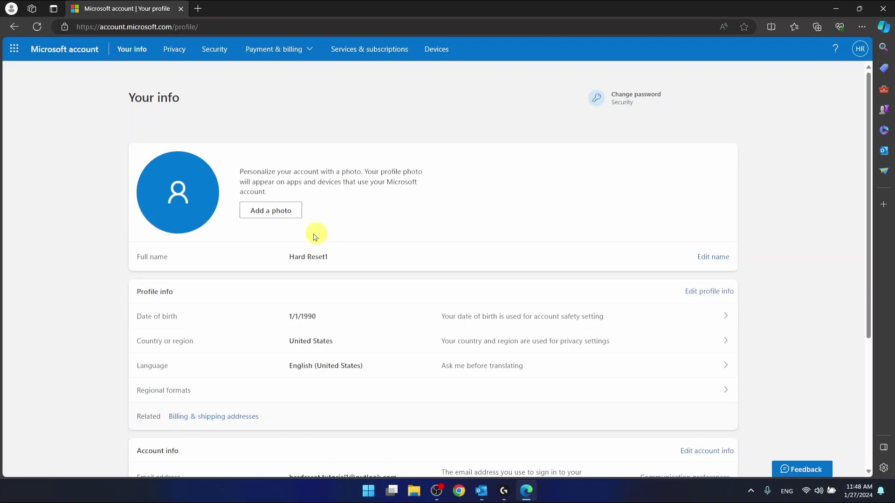
click(275, 215)
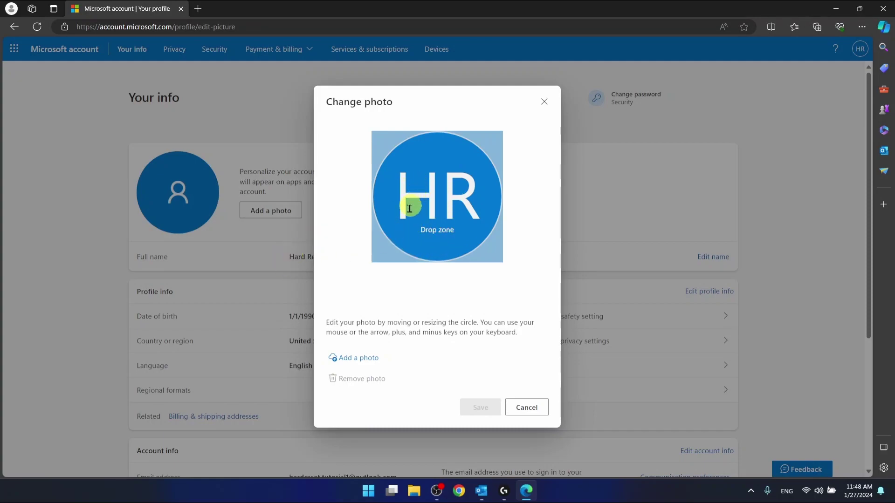
click(355, 358)
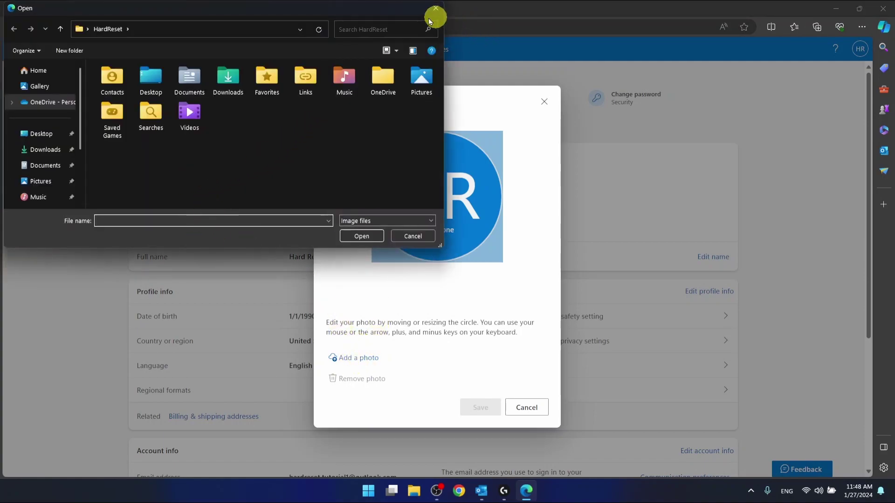
Step: Place a Downloads folder window beside the browser and drop the green power-button JPG onto the photo area
click(437, 10)
click(858, 8)
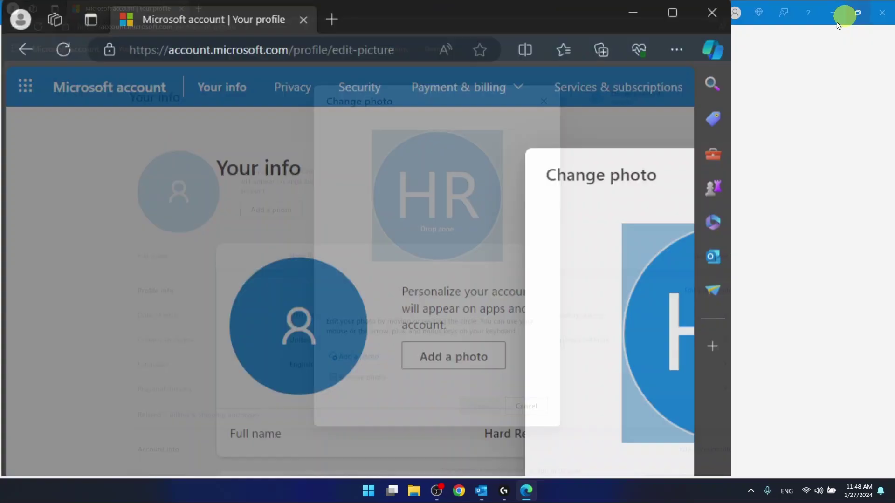
click(833, 13)
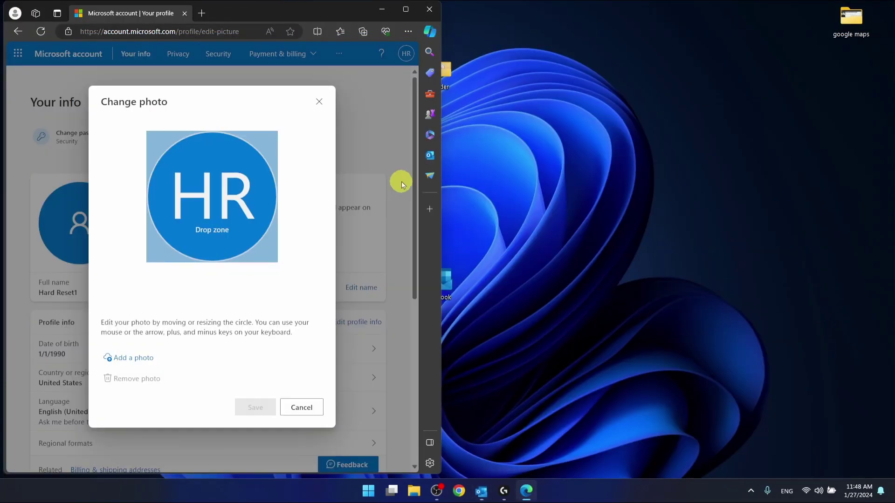
click(414, 489)
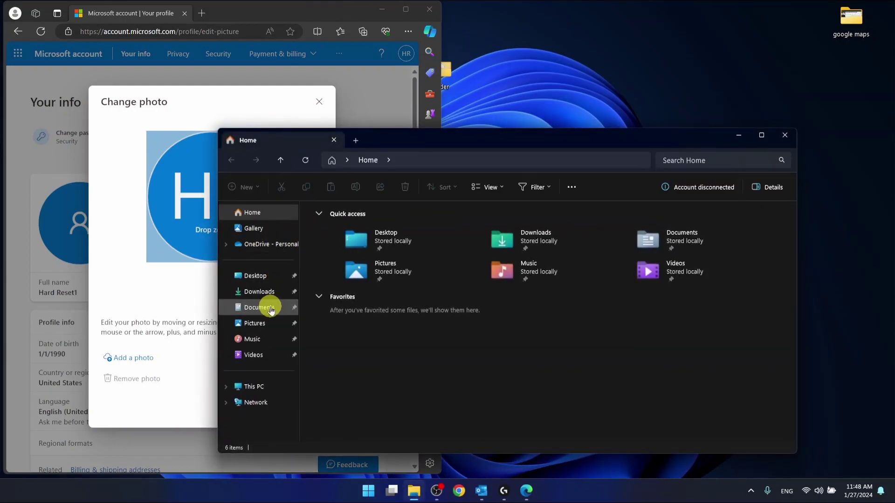
click(259, 292)
drag(506, 140, 675, 69)
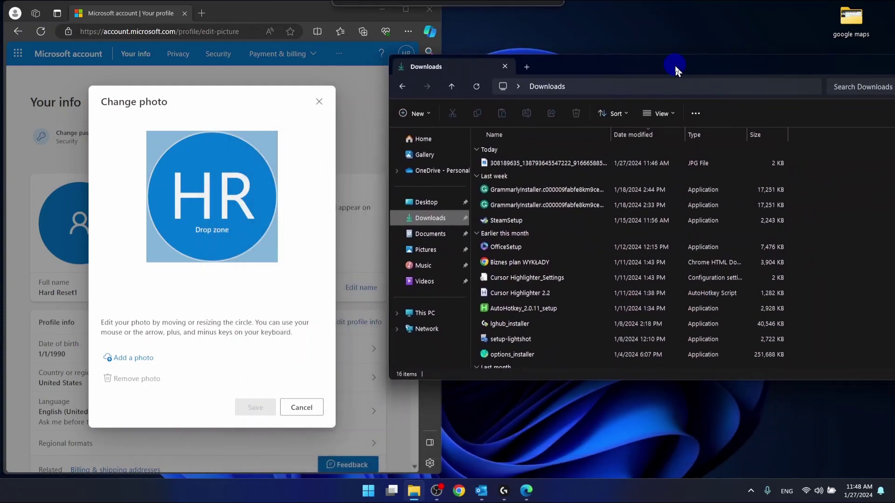
drag(571, 163, 203, 213)
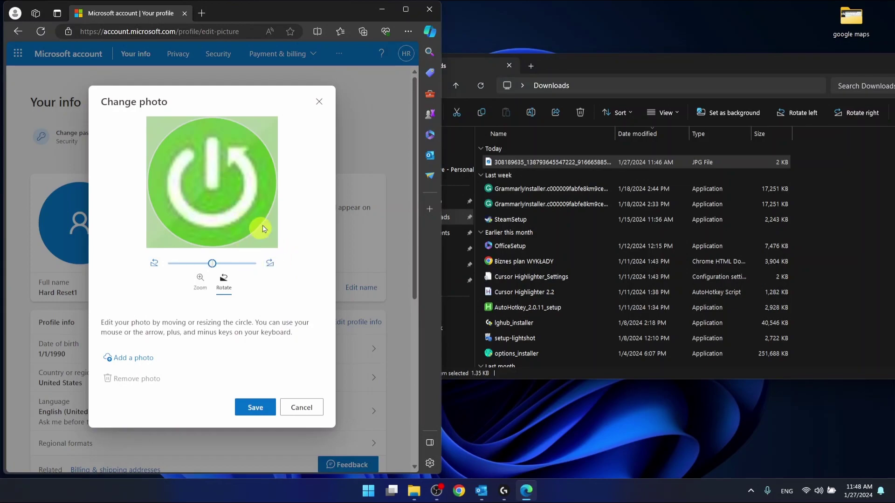
Step: Discard the dropped image and bring up the Add a photo file picker again
click(306, 407)
click(191, 236)
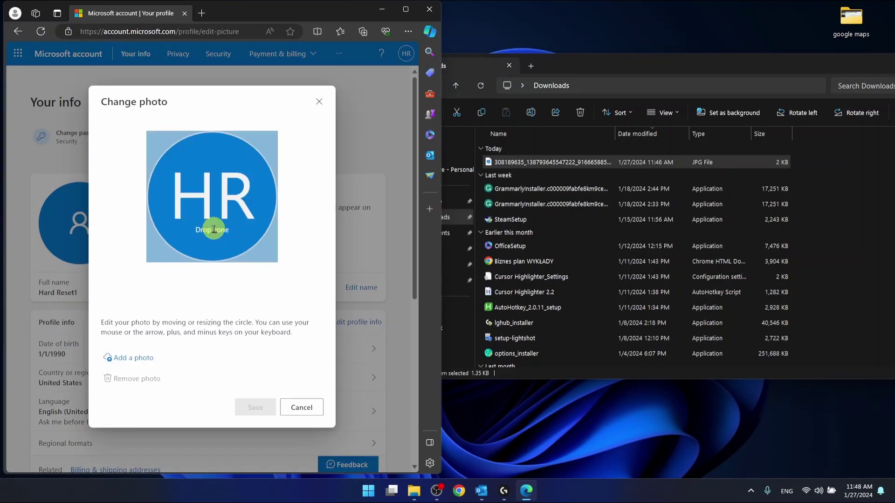
click(134, 361)
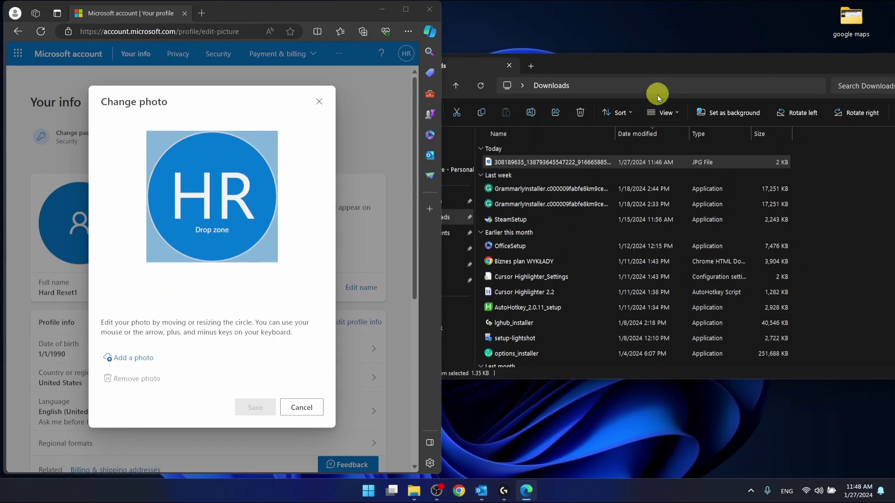
click(766, 57)
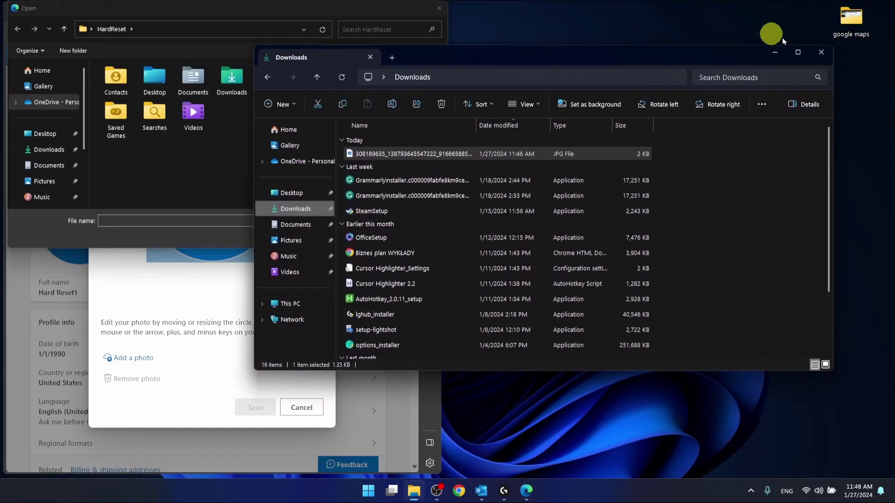
Step: Load the green power-button JPG from Downloads into the photo editor
click(818, 56)
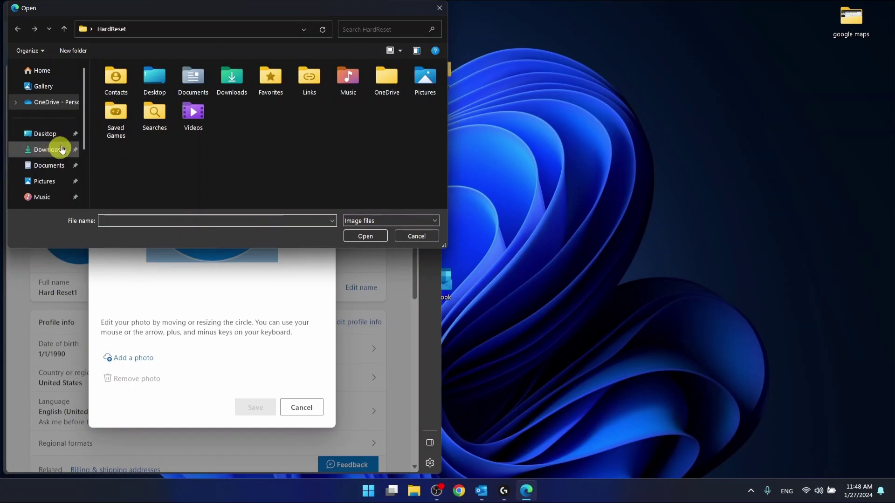
click(51, 149)
click(144, 95)
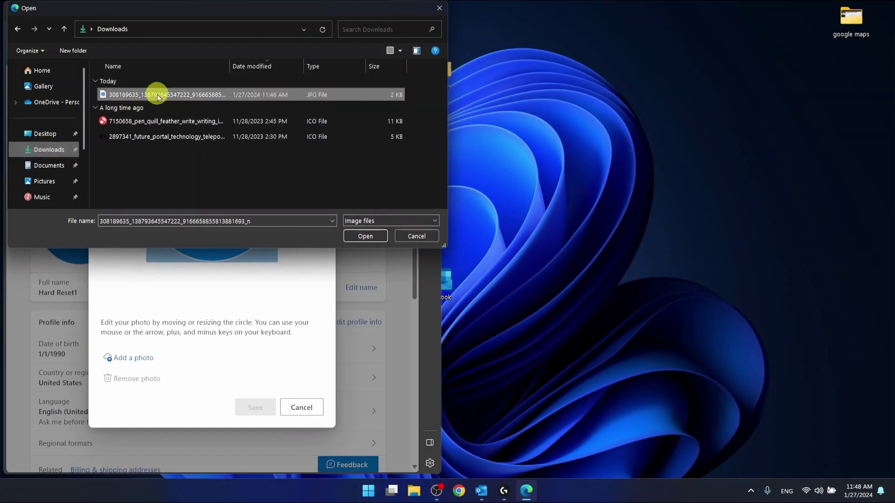
click(364, 235)
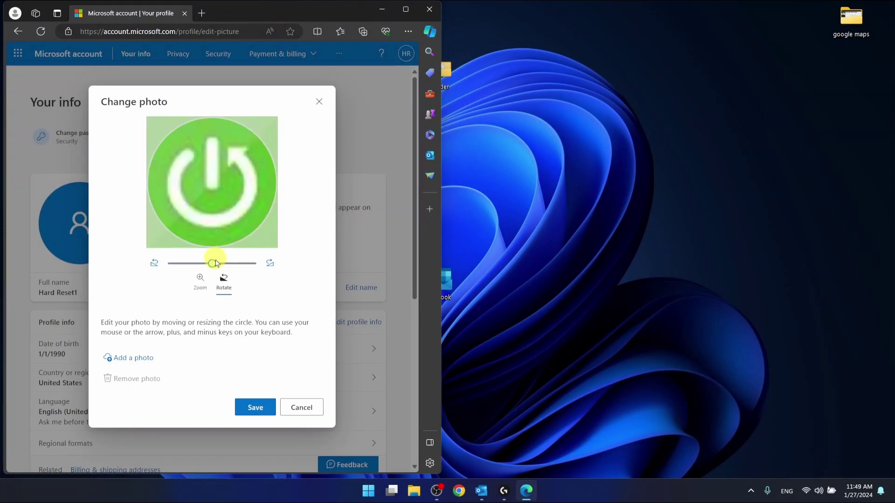
Step: Rotate the power-button photo slightly clockwise, check Zoom, and save it as the profile picture
drag(212, 264, 241, 268)
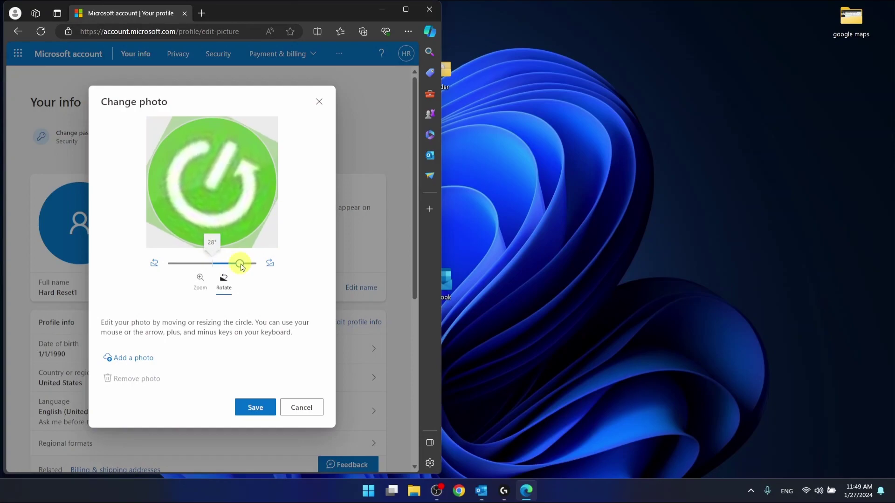
click(201, 284)
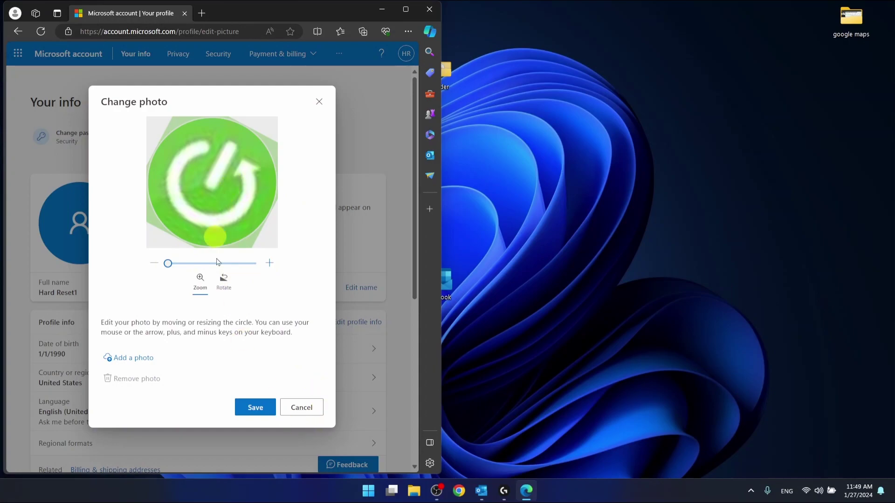
click(260, 411)
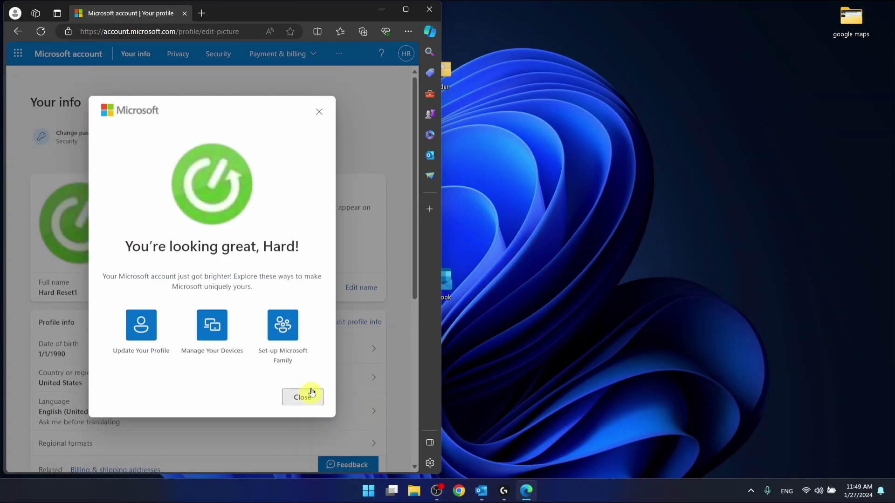
Step: Dismiss the "You're looking great" confirmation
click(302, 399)
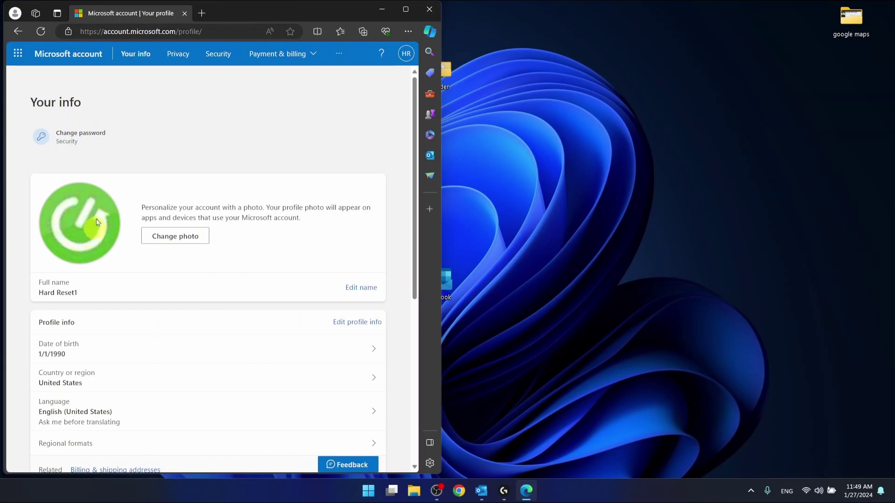
Step: Close the browser, restart Outlook, and reopen Account Information to see the new picture
click(433, 15)
mouse_move(480, 491)
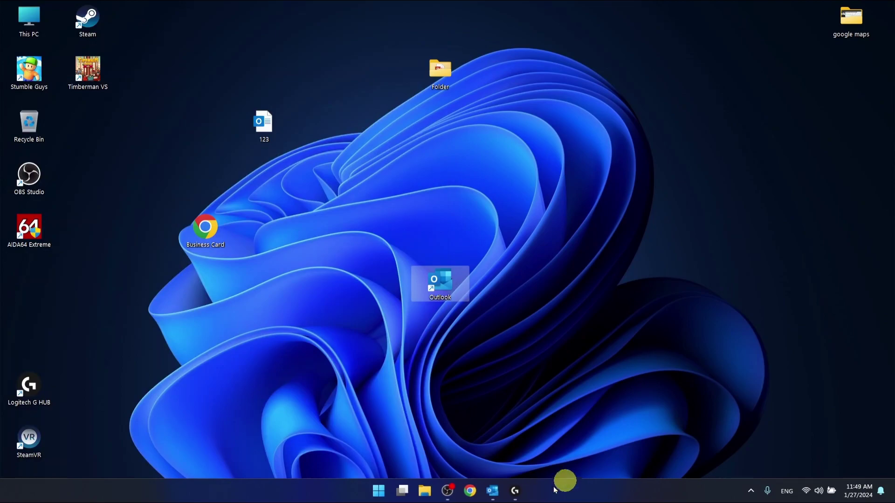
click(502, 434)
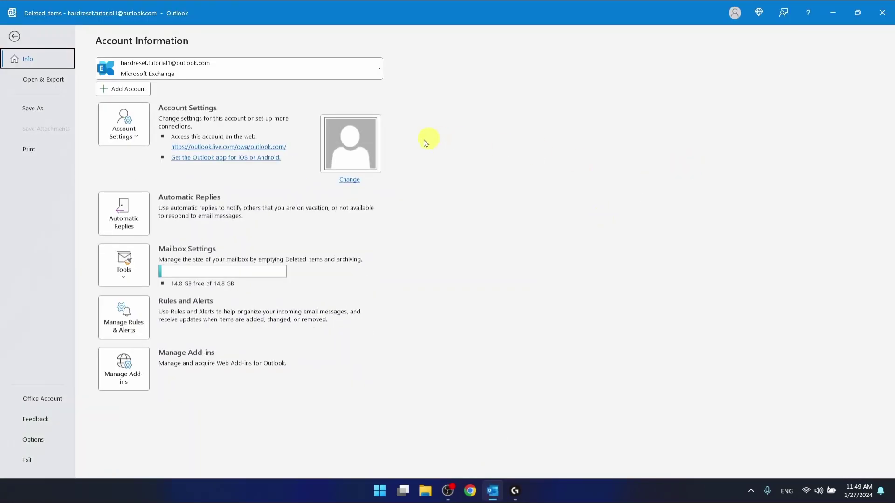
click(15, 36)
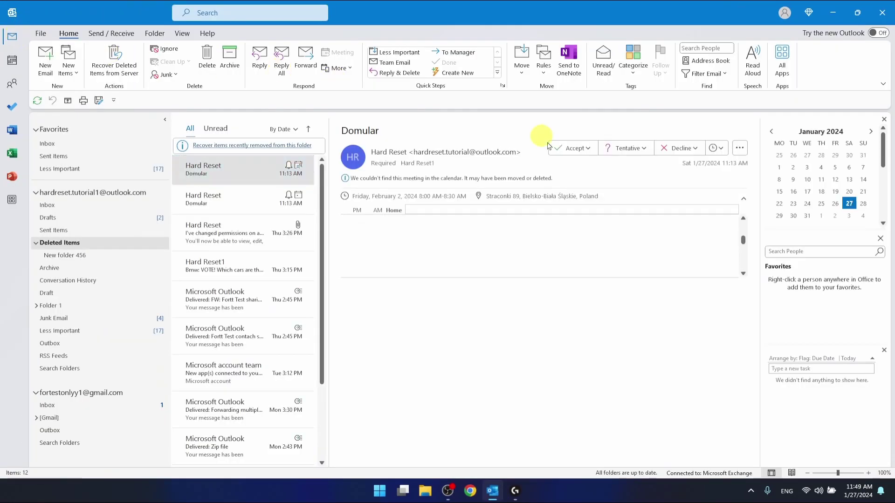
click(882, 11)
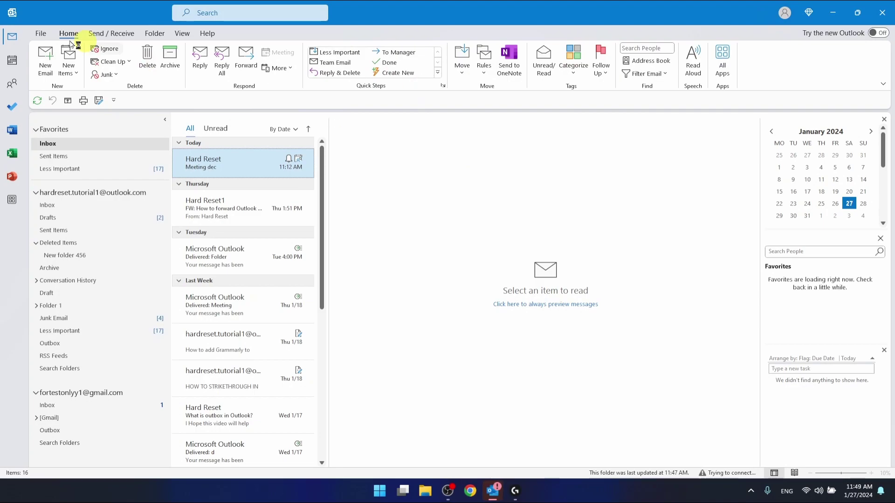
click(41, 35)
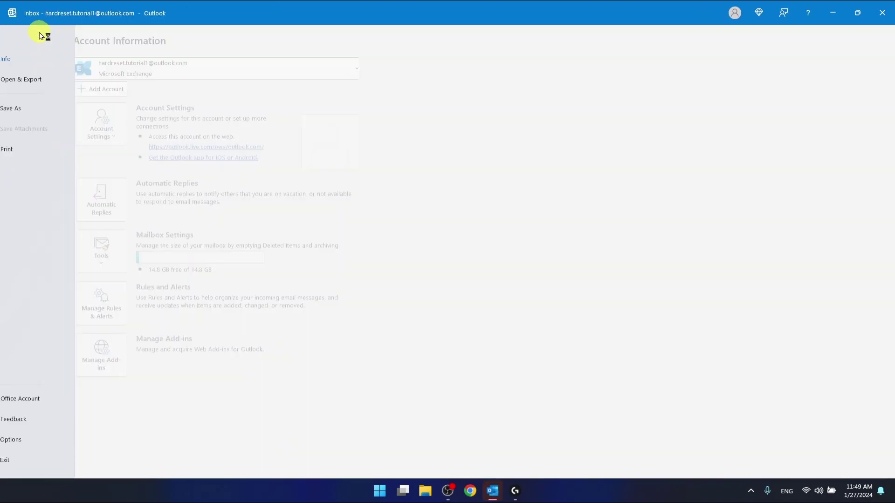